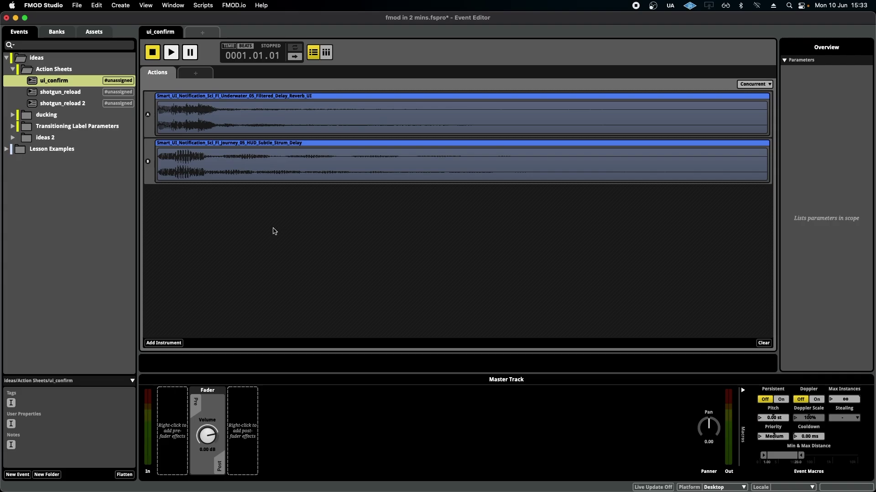
Create a 3D action event named New Event in the Action Sheets folder.
{"action": "left_click", "coordinate": [60, 69]}
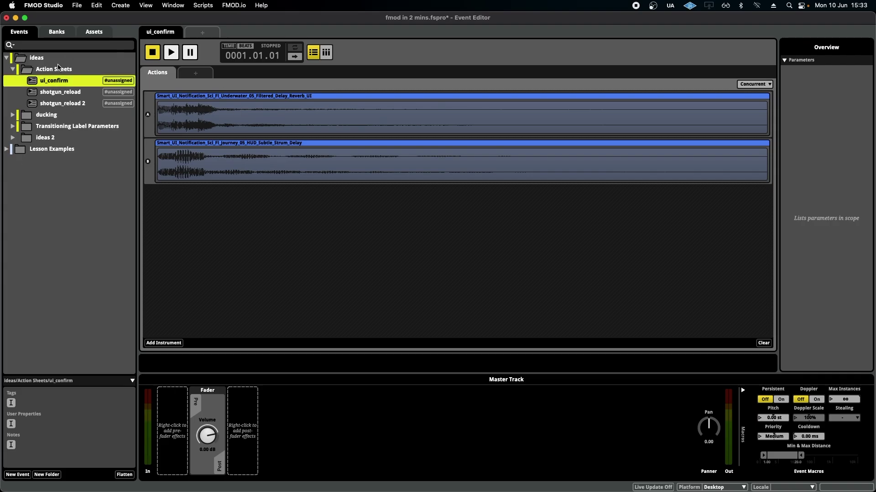
{"action": "right_click", "coordinate": [59, 76]}
{"action": "mouse_move", "coordinate": [105, 89]}
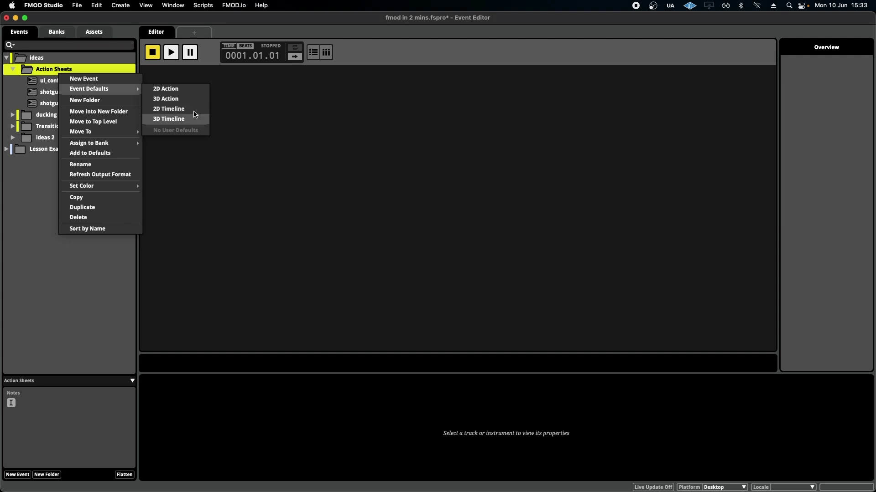
{"action": "left_click", "coordinate": [184, 98]}
{"action": "left_click", "coordinate": [253, 203]}
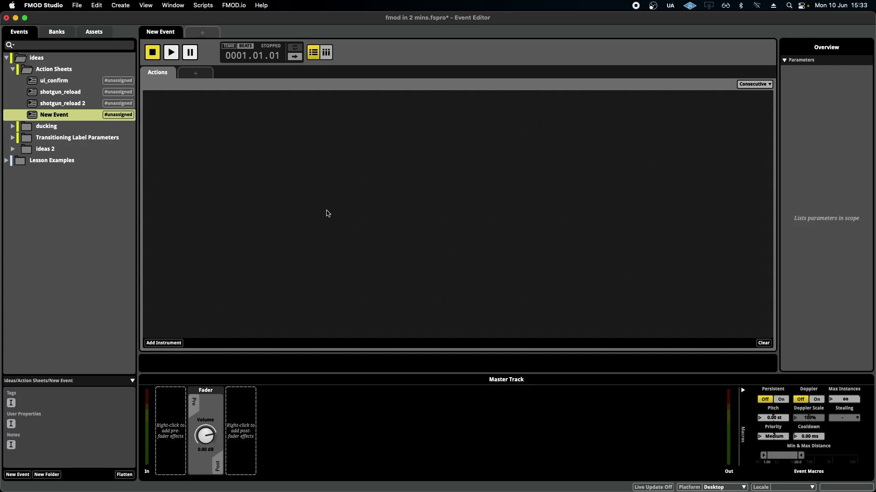
Add the Strum_Delay sound to New Event's action sheet and audition it.
{"action": "left_click", "coordinate": [91, 33]}
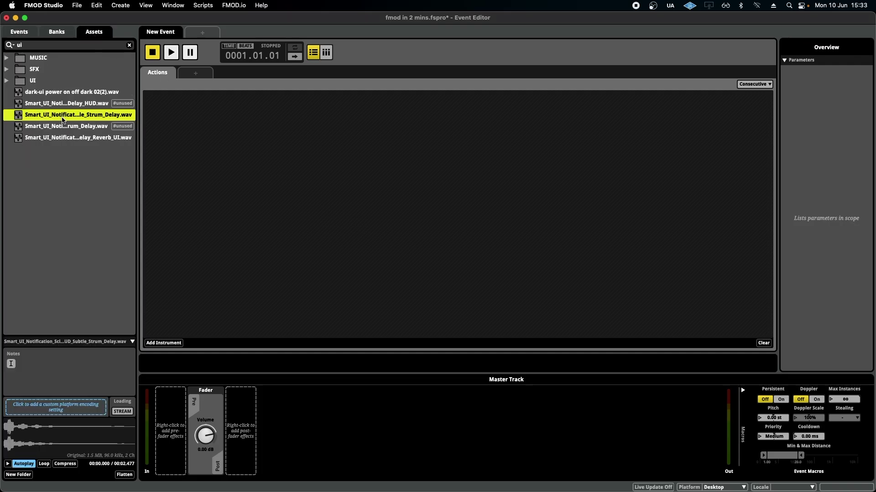
{"action": "left_click_drag", "start_coordinate": [64, 119], "coordinate": [226, 135]}
{"action": "key", "text": "space"}
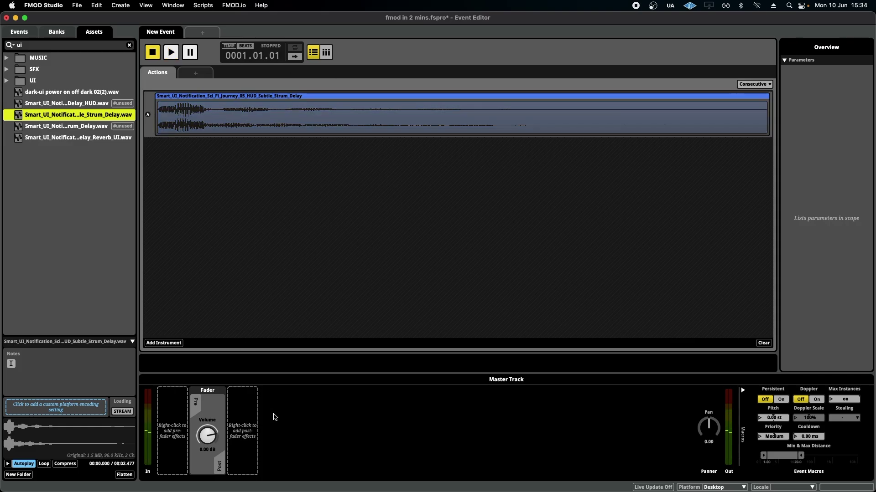
Review the master track's effect and instrument type options without adding any, then return to events.
{"action": "right_click", "coordinate": [252, 413]}
{"action": "mouse_move", "coordinate": [282, 418]}
{"action": "left_click", "coordinate": [473, 419]}
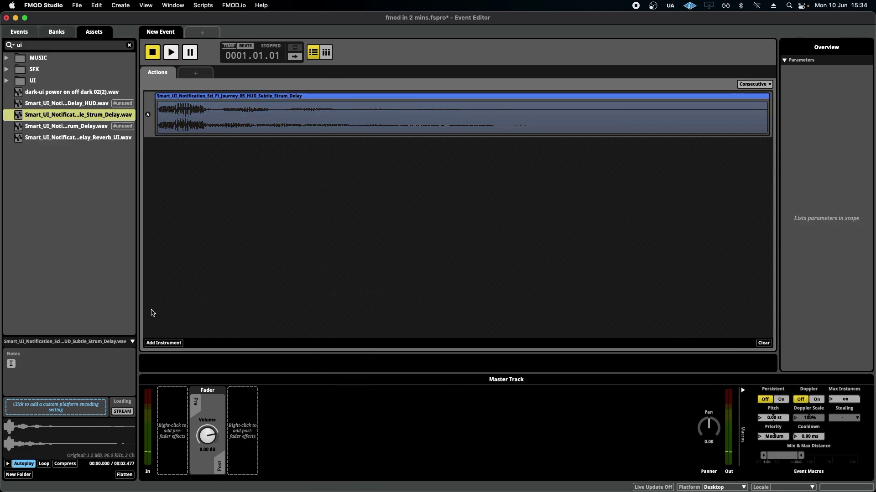
{"action": "left_click", "coordinate": [163, 343]}
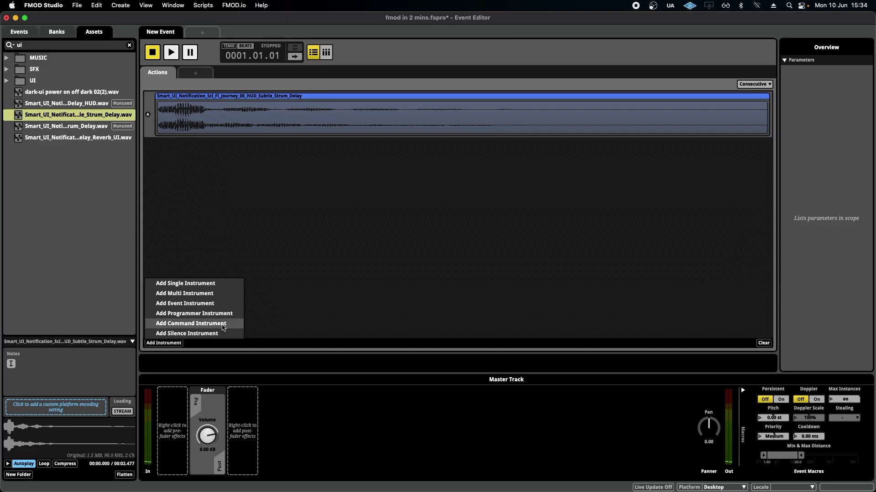
{"action": "left_click", "coordinate": [265, 350]}
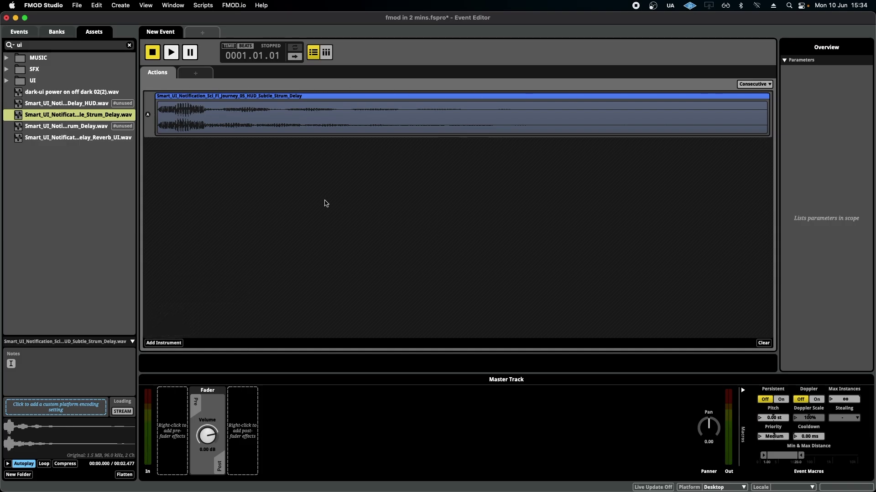
{"action": "key", "text": "super+1"}
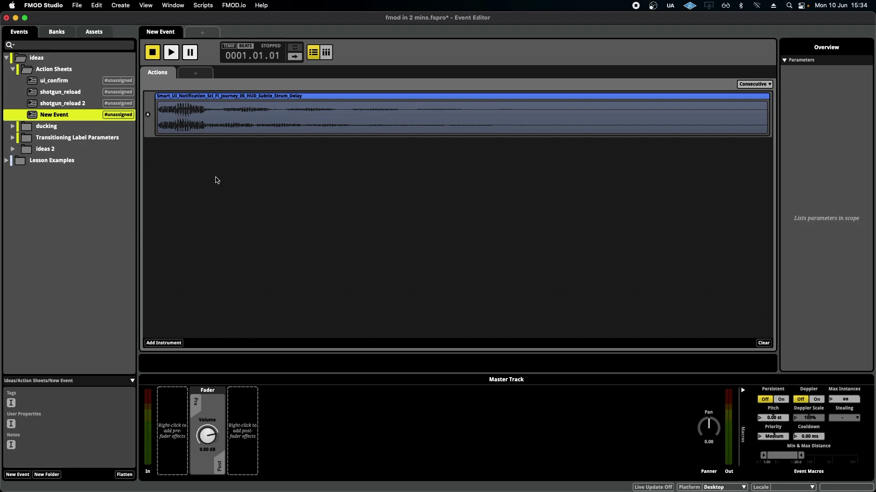
Play ui_confirm, keep its actions set to Concurrent, and play it again.
{"action": "left_click", "coordinate": [66, 81]}
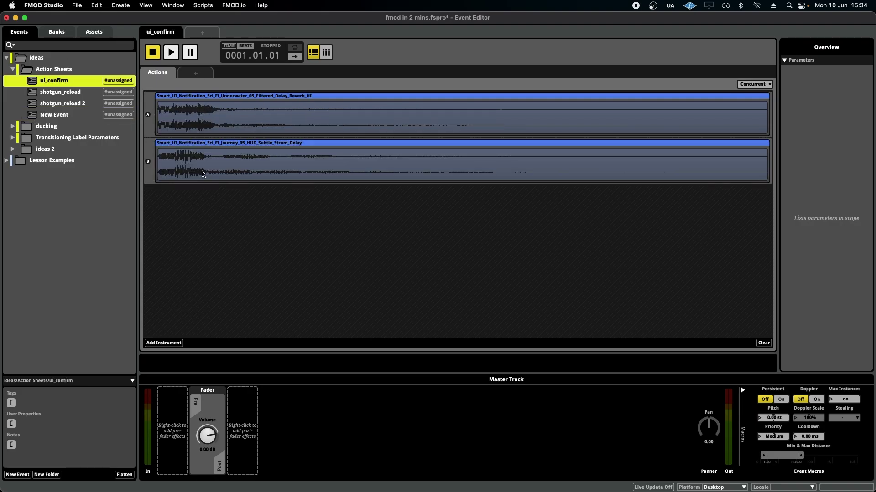
{"action": "key", "text": "space"}
{"action": "left_click", "coordinate": [766, 85]}
{"action": "left_click", "coordinate": [766, 85]}
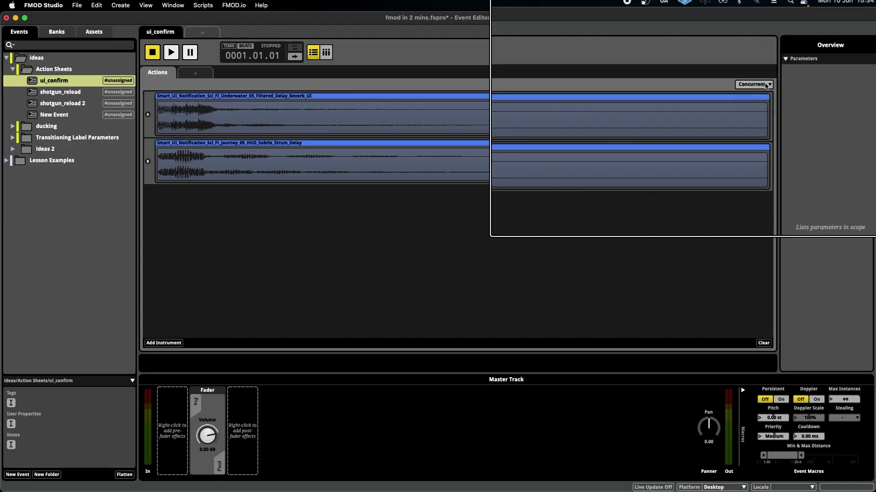
{"action": "left_click", "coordinate": [766, 85]}
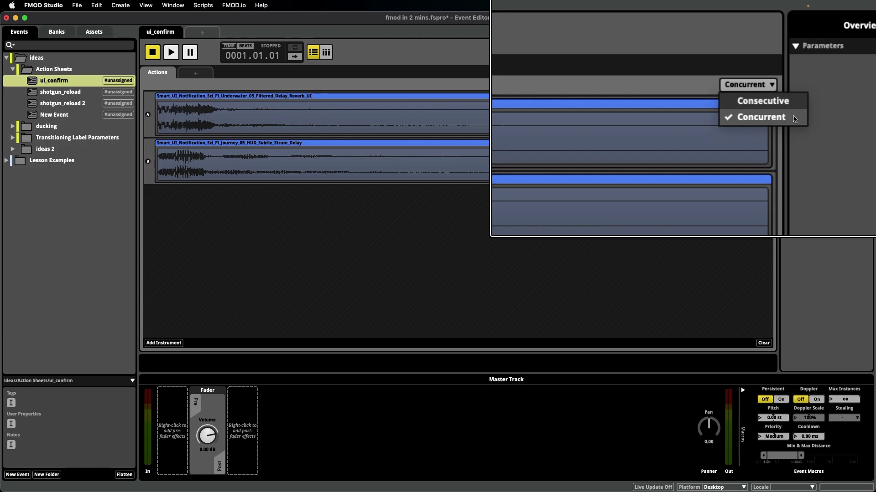
{"action": "left_click", "coordinate": [792, 118]}
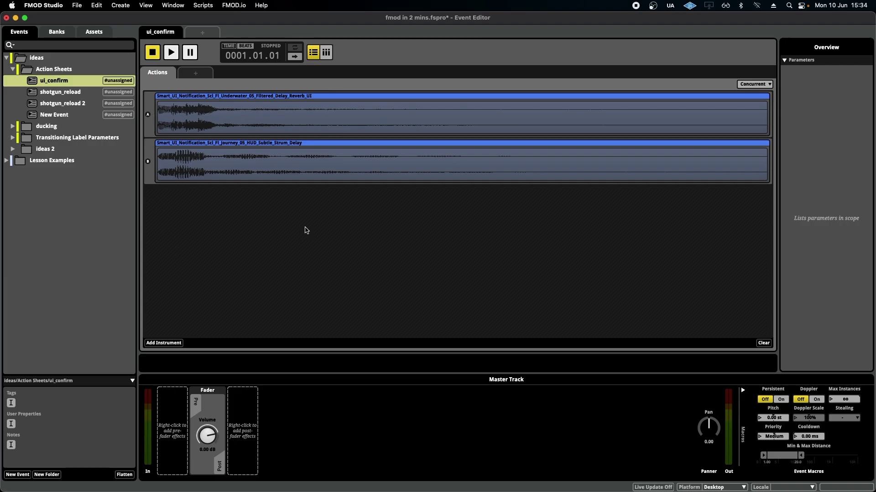
{"action": "key", "text": "space"}
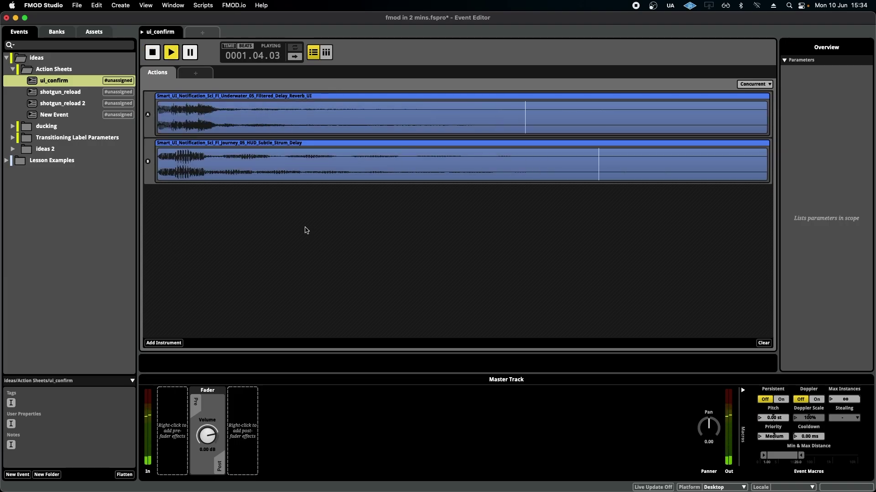
Inspect the reload sound playlists of both multi instruments in shotgun_reload.
{"action": "left_click", "coordinate": [74, 92]}
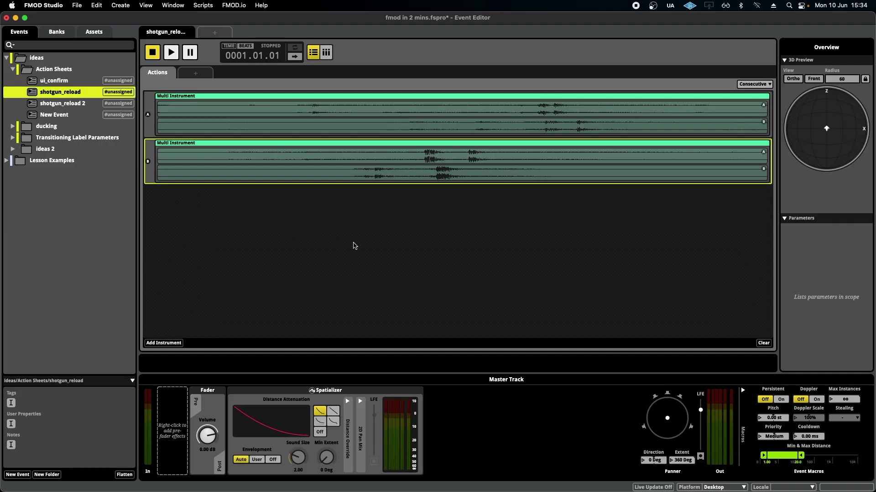
{"action": "left_click", "coordinate": [367, 270]}
{"action": "left_click", "coordinate": [233, 137]}
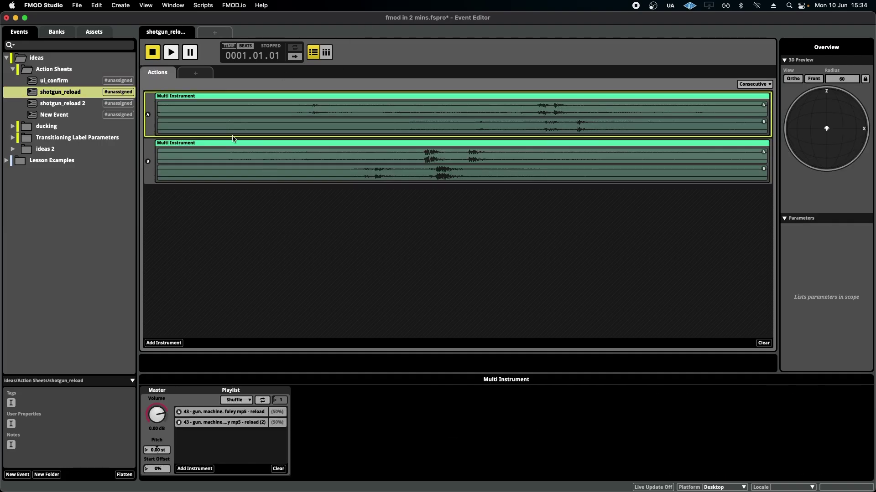
{"action": "left_click", "coordinate": [280, 227]}
{"action": "left_click", "coordinate": [427, 122]}
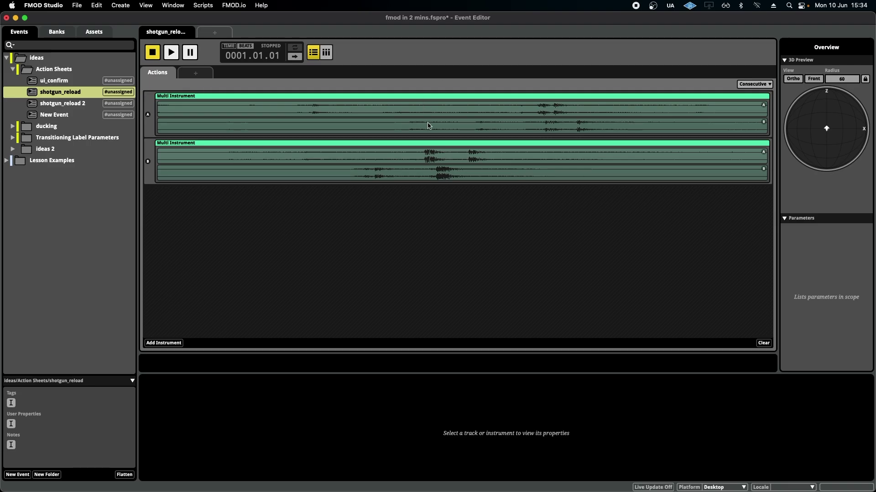
{"action": "left_click", "coordinate": [382, 171]}
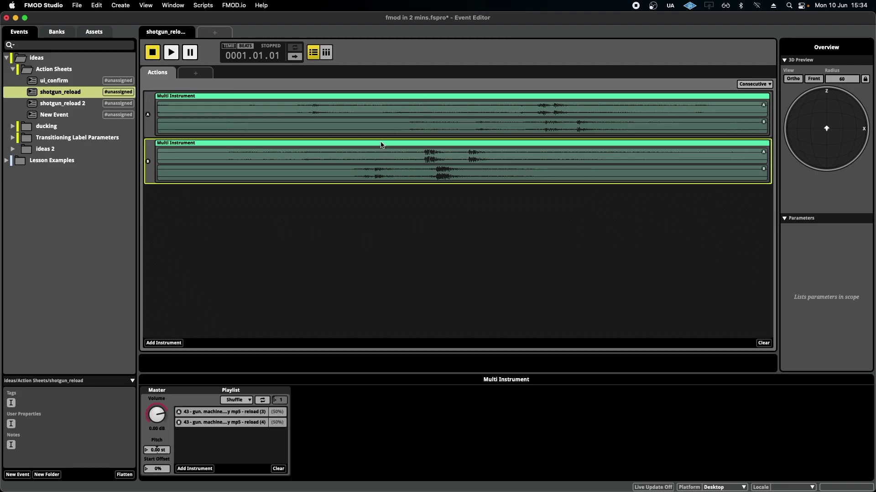
{"action": "left_click", "coordinate": [356, 103]}
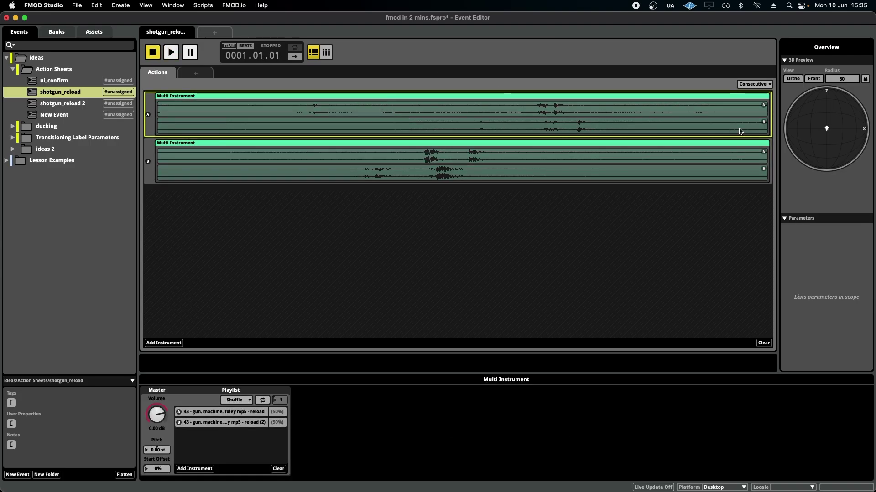
{"action": "left_click", "coordinate": [641, 146]}
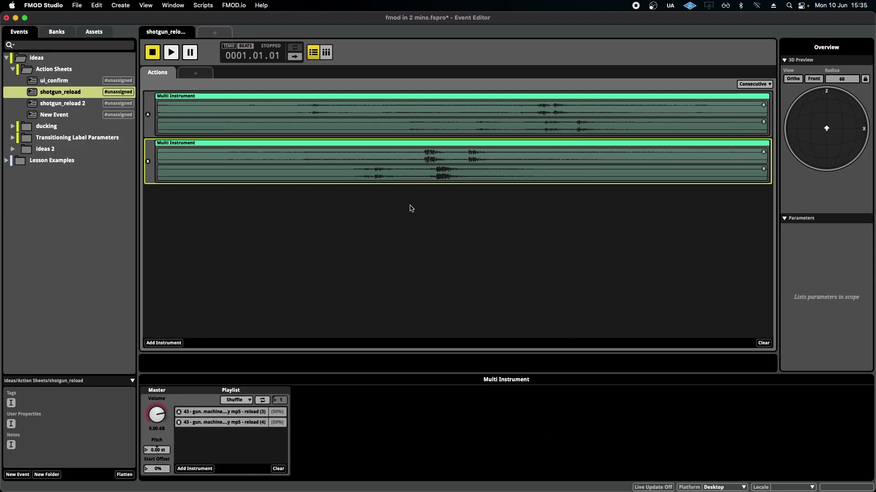
{"action": "left_click", "coordinate": [386, 118]}
{"action": "left_click", "coordinate": [387, 159]}
{"action": "left_click", "coordinate": [75, 93]}
Select the Audio 1 and Audio 2 tracks in shotgun_reload 2 and play the event twice.
{"action": "left_click", "coordinate": [77, 104]}
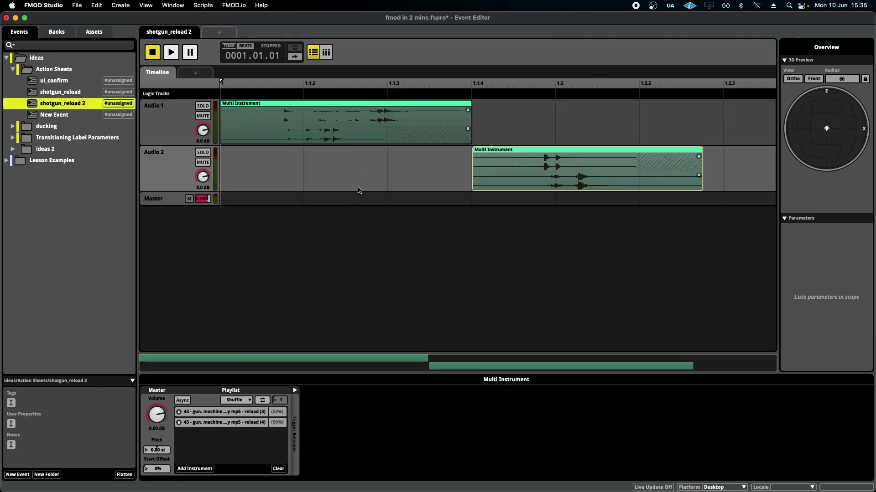
{"action": "left_click", "coordinate": [149, 116]}
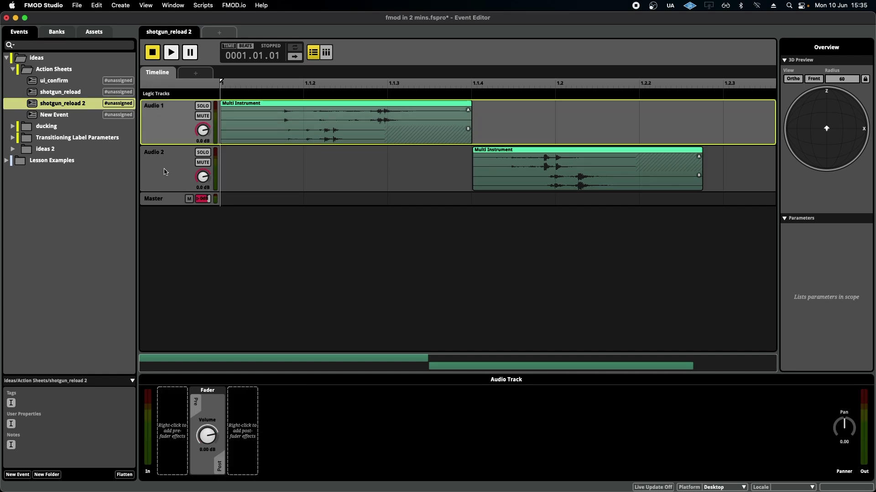
{"action": "left_click", "coordinate": [166, 172]}
{"action": "left_click", "coordinate": [540, 185]}
{"action": "key", "text": "space"}
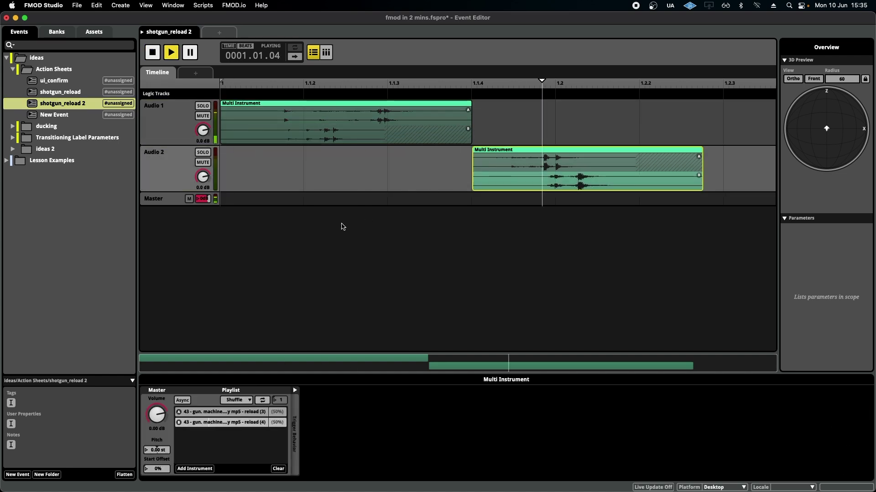
{"action": "key", "text": "space"}
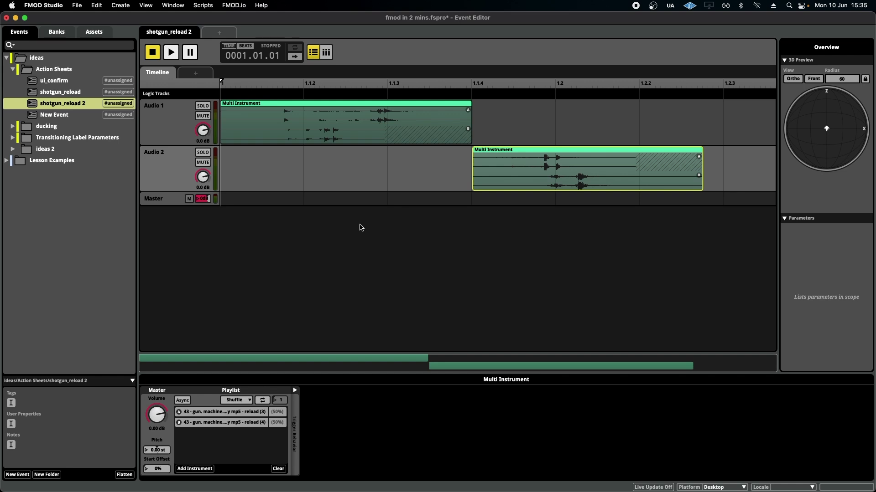
Compare the Audio 1 and Audio 2 tracks and their multi instruments in shotgun_reload 2.
{"action": "left_click", "coordinate": [159, 129]}
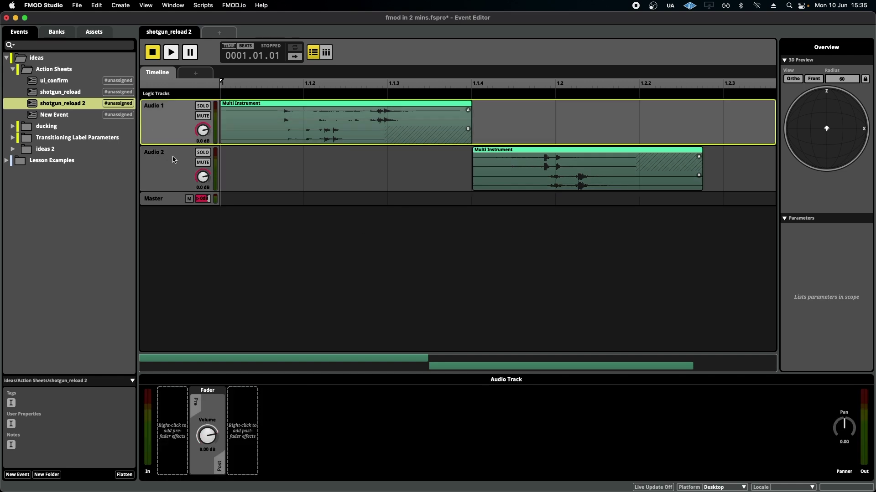
{"action": "left_click", "coordinate": [175, 160]}
{"action": "left_click", "coordinate": [325, 113]}
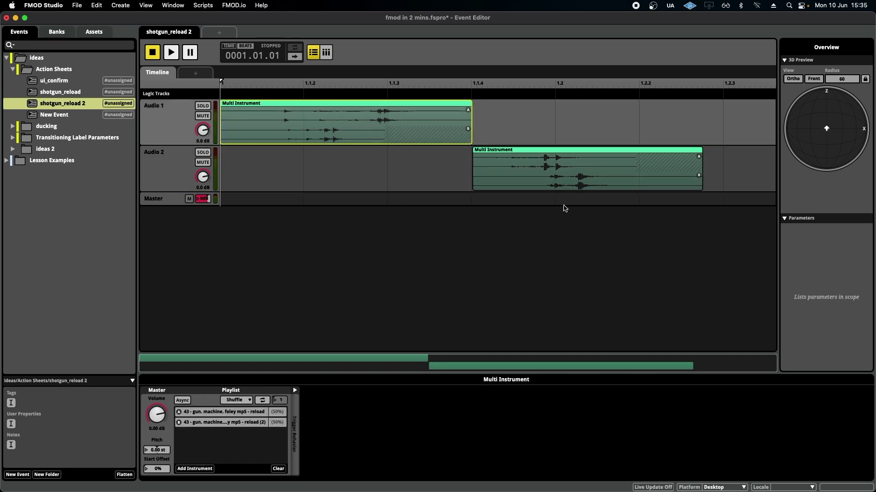
{"action": "left_click", "coordinate": [578, 187]}
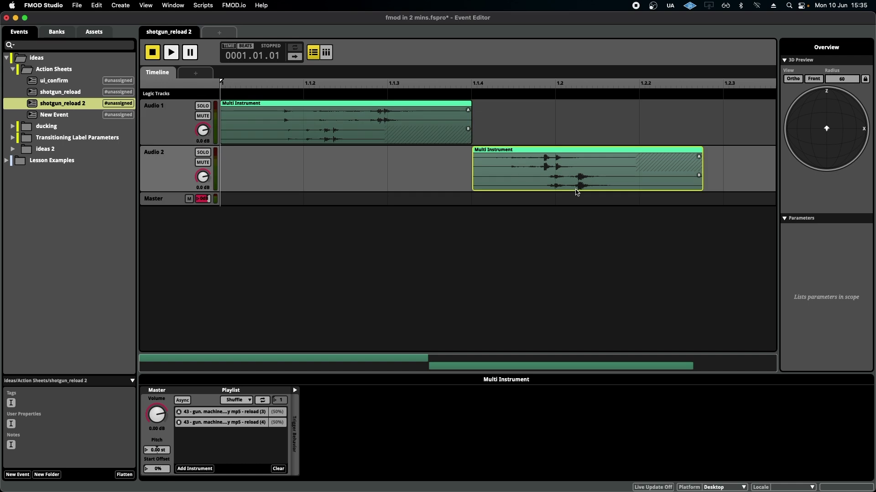
Select Multi Instrument A in shotgun_reload's action sheet, then go back to shotgun_reload 2.
{"action": "left_click", "coordinate": [60, 92]}
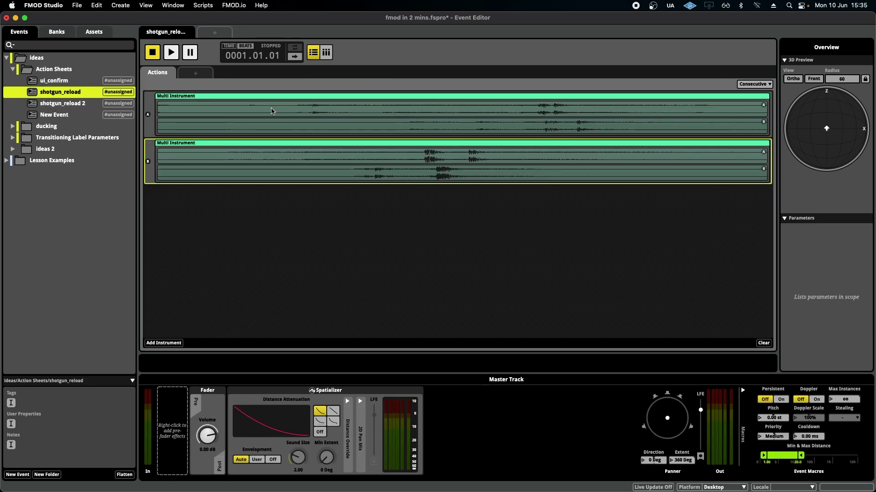
{"action": "left_click", "coordinate": [272, 110]}
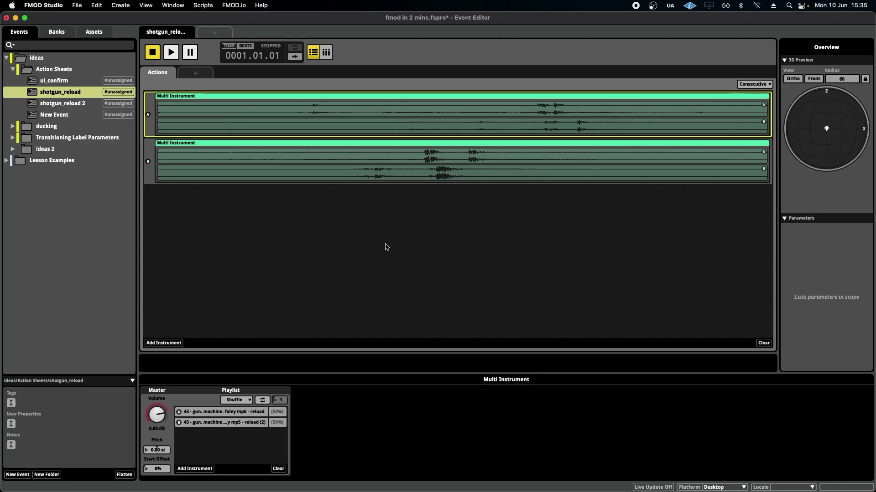
{"action": "left_click", "coordinate": [63, 106]}
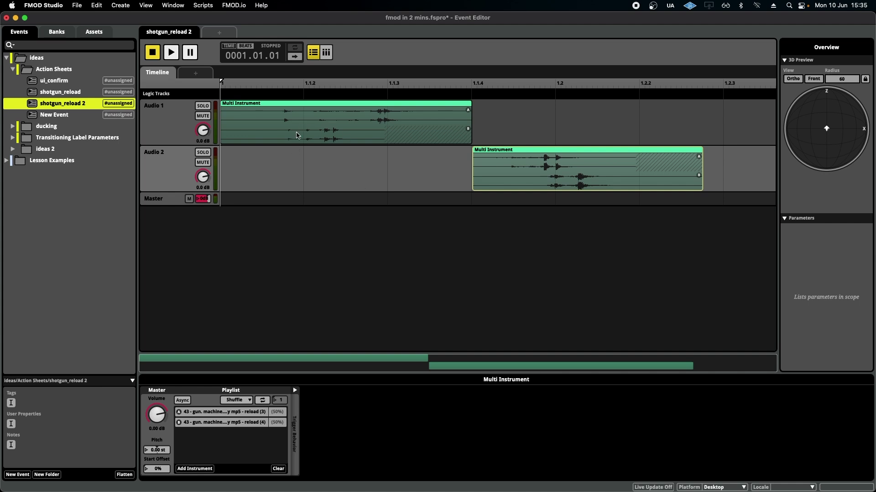
Enable Async on the Audio 1 and Audio 2 multi instruments and reset the playhead to bar 1.
{"action": "left_click", "coordinate": [297, 135]}
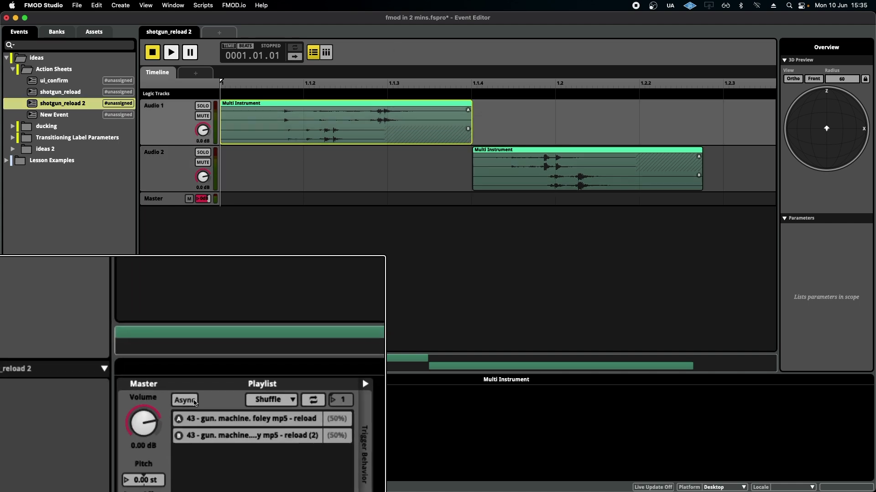
{"action": "left_click", "coordinate": [191, 402]}
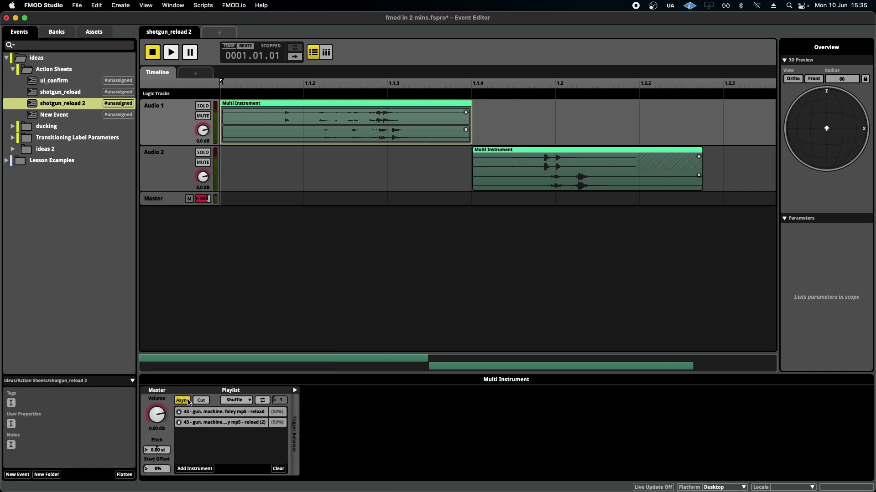
{"action": "left_click", "coordinate": [183, 402]}
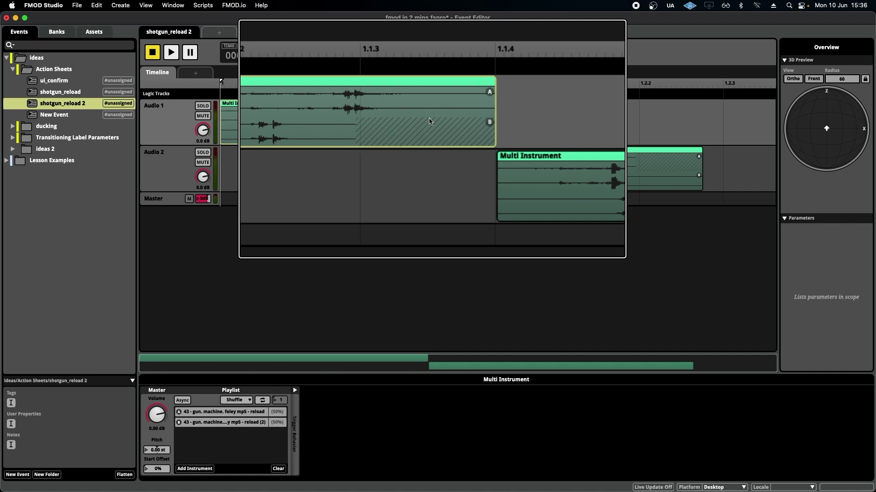
{"action": "left_click_drag", "start_coordinate": [368, 58], "coordinate": [492, 64]}
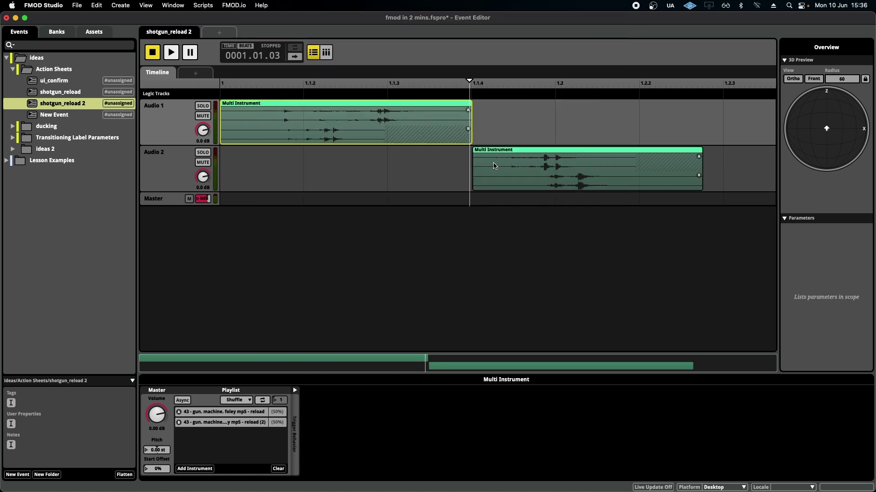
{"action": "left_click", "coordinate": [187, 400]}
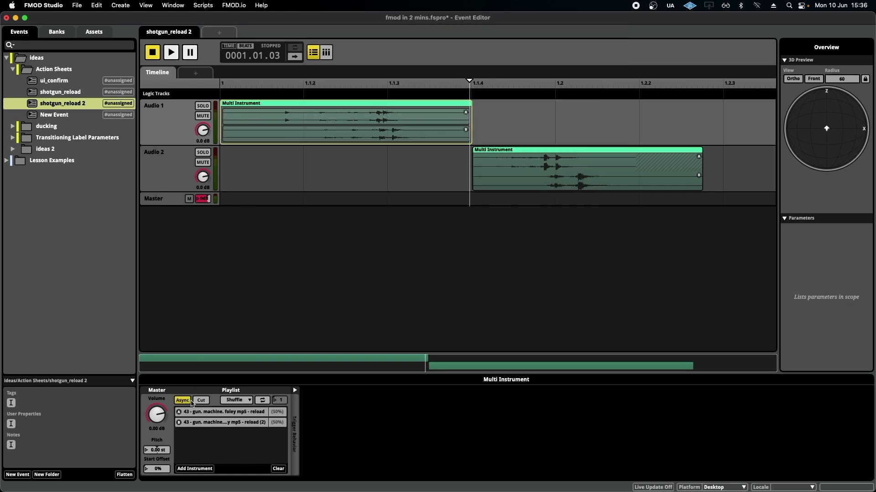
{"action": "left_click", "coordinate": [496, 173]}
{"action": "left_click", "coordinate": [182, 400]}
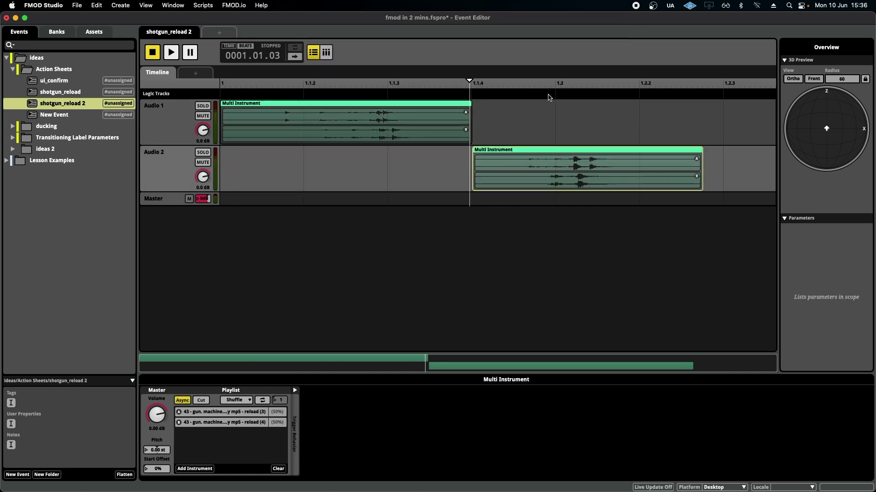
{"action": "left_click_drag", "start_coordinate": [346, 83], "coordinate": [163, 98]}
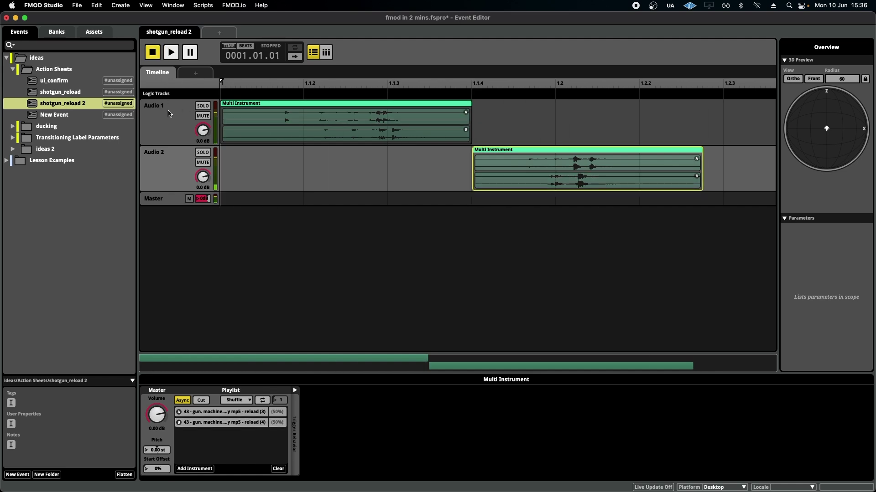
Play shotgun_reload's consecutive action sheet, then compare it against New Event and shotgun_reload 2.
{"action": "left_click", "coordinate": [68, 93]}
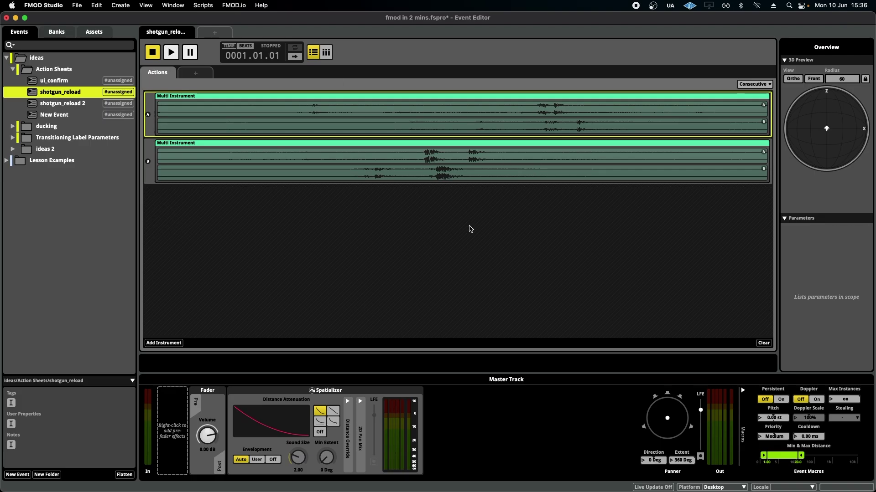
{"action": "key", "text": "space"}
{"action": "key", "text": "space"}
{"action": "left_click", "coordinate": [60, 112]}
{"action": "left_click", "coordinate": [87, 103]}
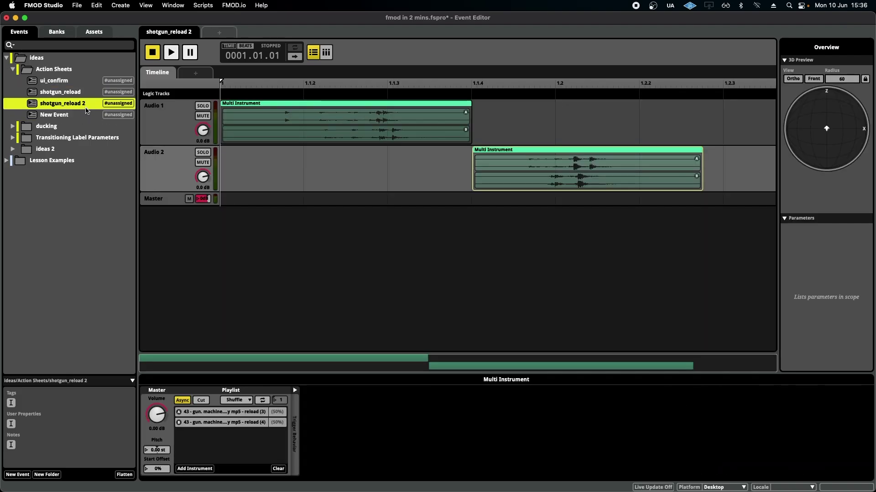
{"action": "left_click", "coordinate": [85, 92]}
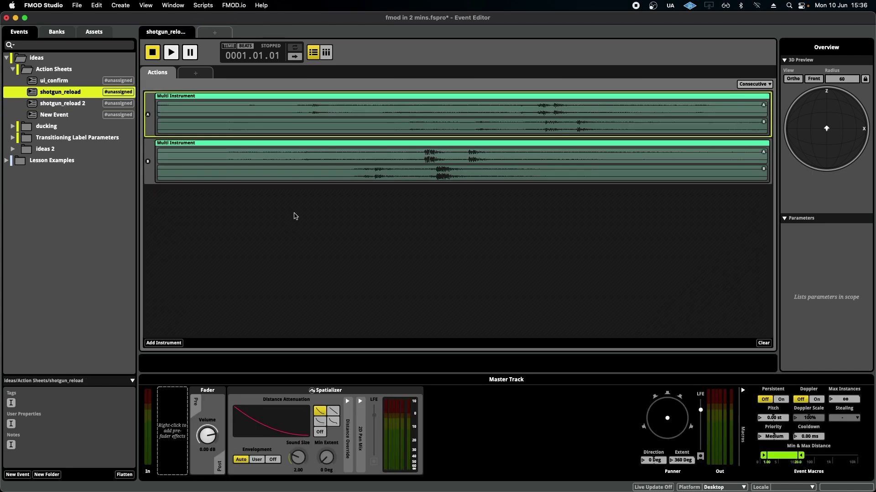
{"action": "left_click", "coordinate": [75, 104]}
{"action": "left_click", "coordinate": [75, 94]}
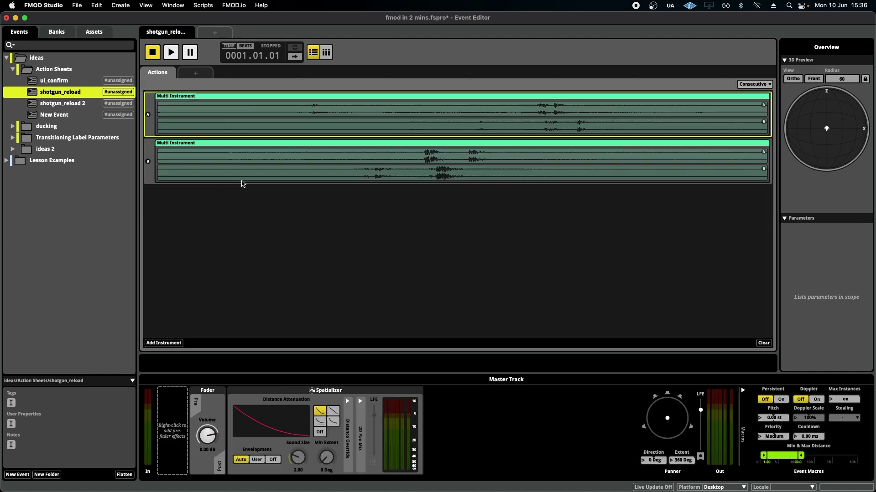